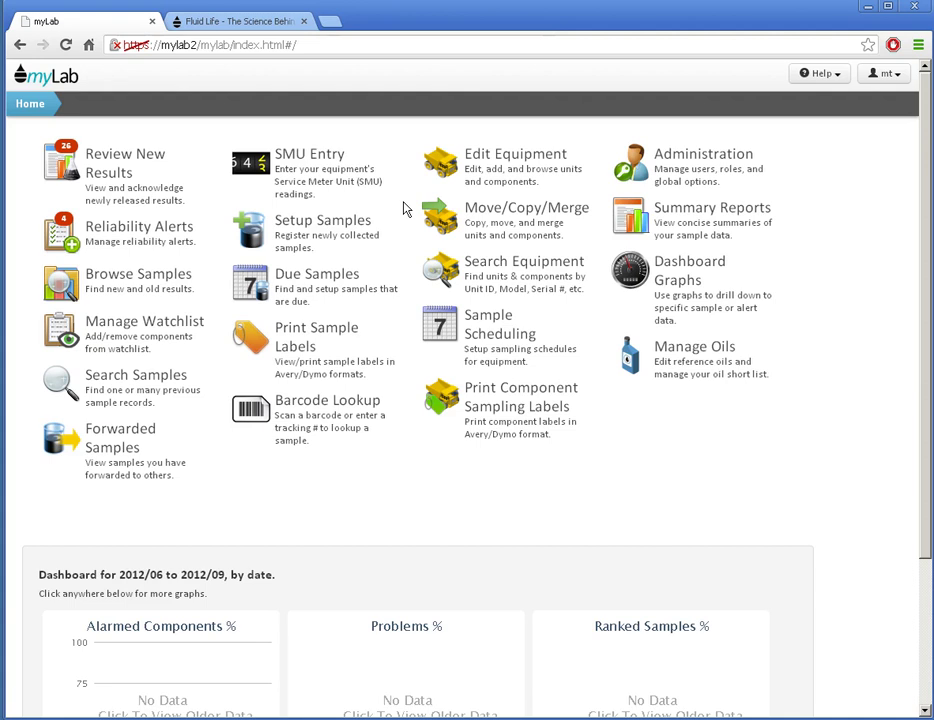
Start sample setup by unit for all components of dozer D0109 under customer MYLAB TEST 1.
left_click(336, 233)
left_click(100, 203)
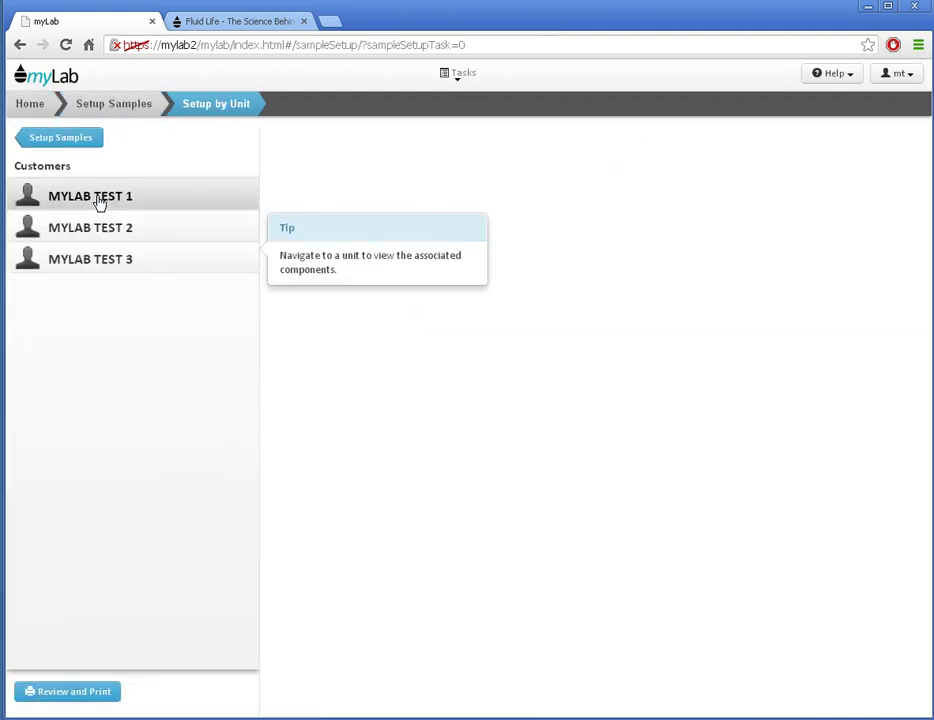
left_click(100, 203)
left_click(71, 199)
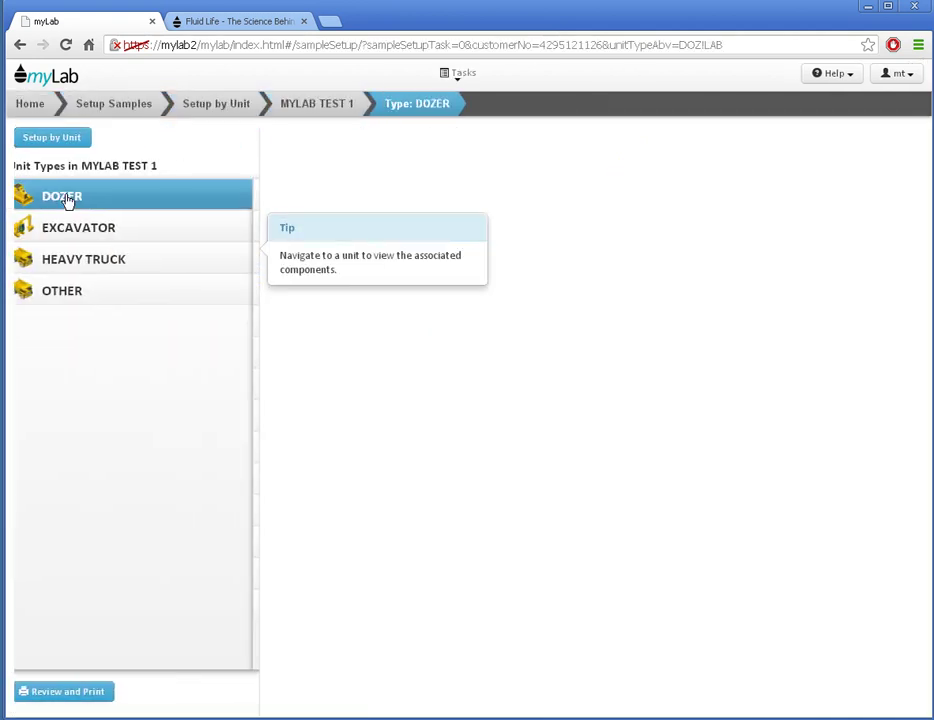
left_click(69, 296)
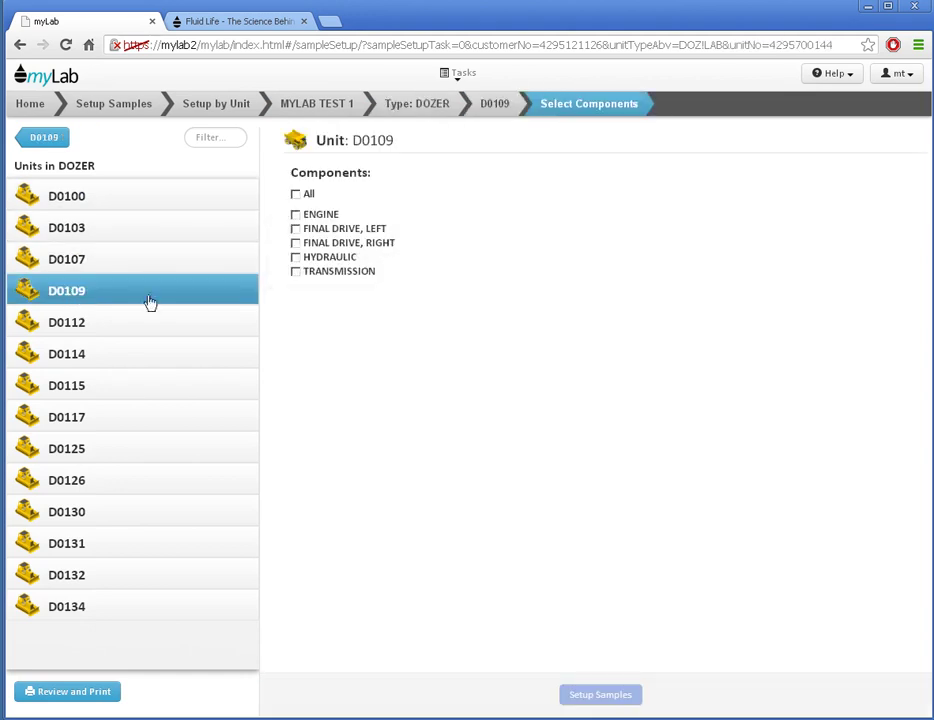
left_click(297, 195)
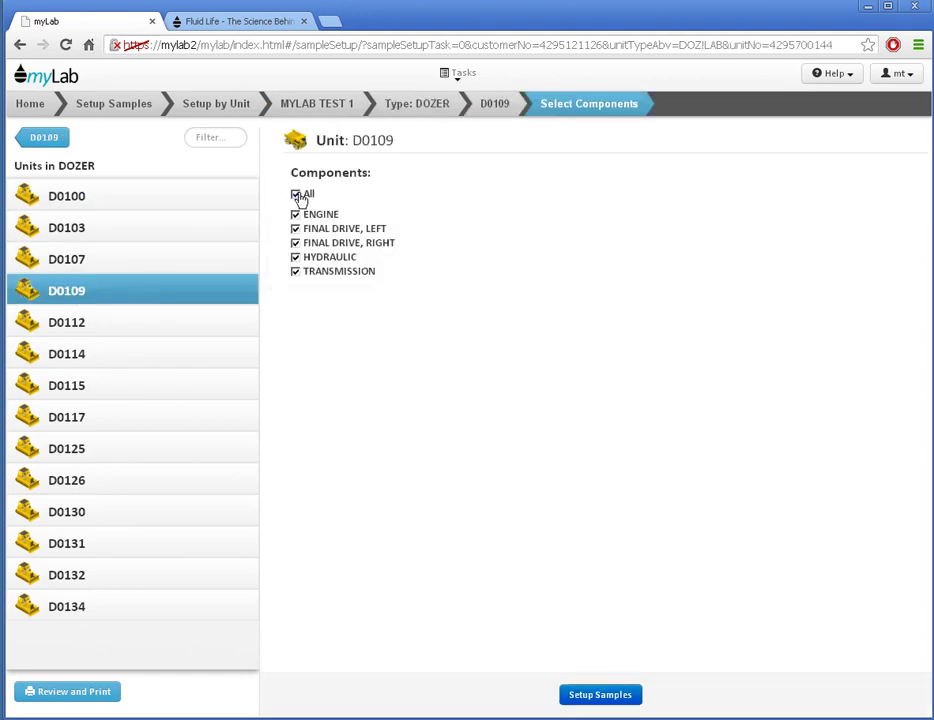
left_click(585, 697)
Set the unit's meter reading to 23620 HR and calculate the service values for every sample.
left_click(480, 138)
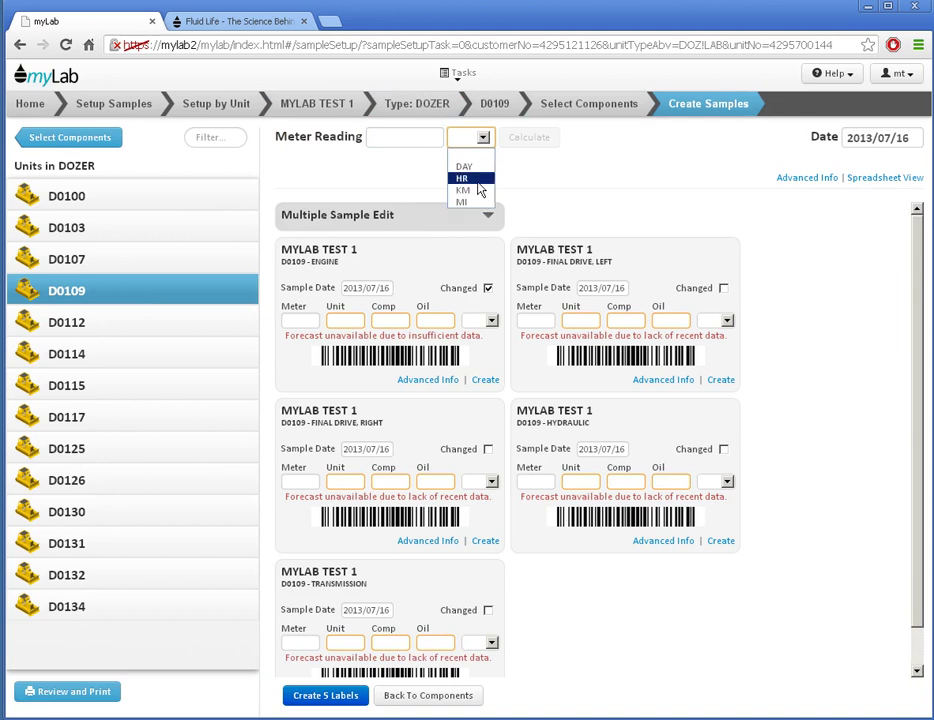
left_click(470, 178)
left_click(386, 139)
type("23")
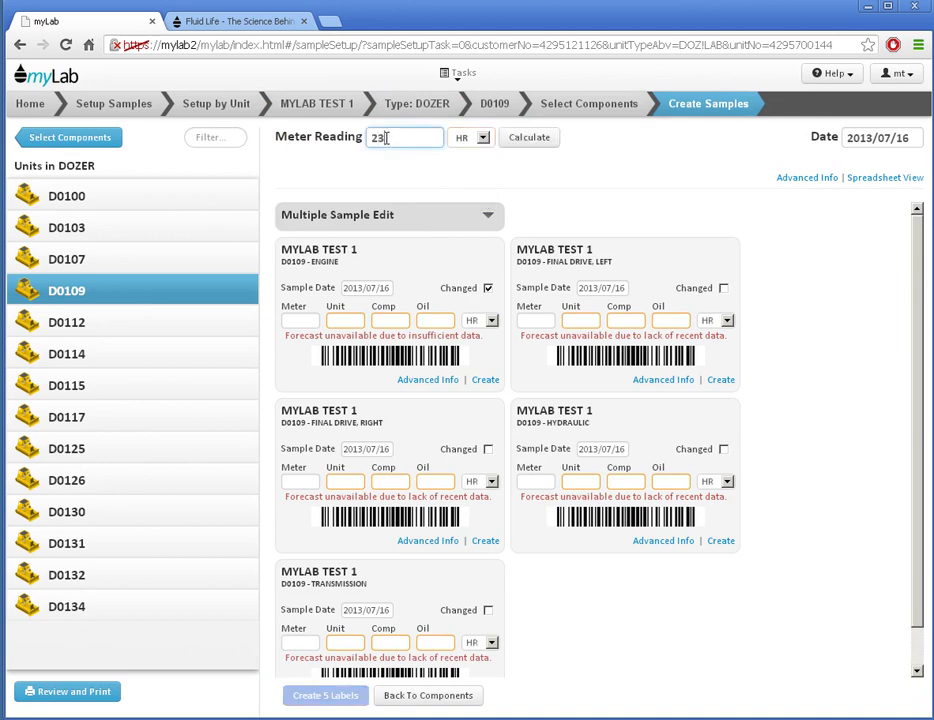
type("620")
left_click(527, 138)
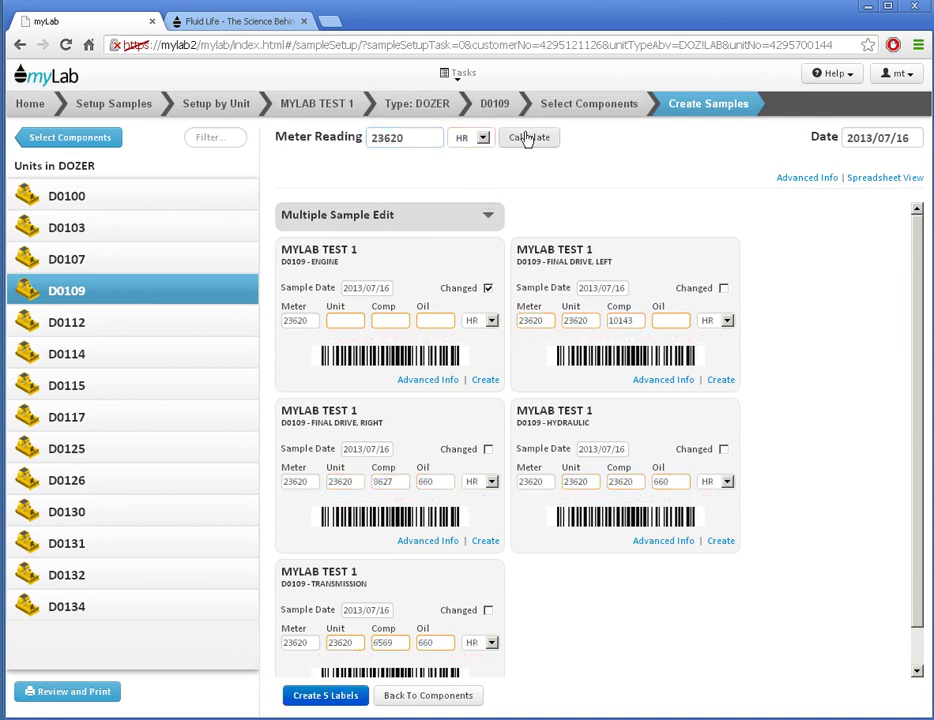
In the advanced sample info, set the engine sample's oil to ESSO, XD3 EXTRA, 15W40 and mark it as a resample.
left_click(808, 179)
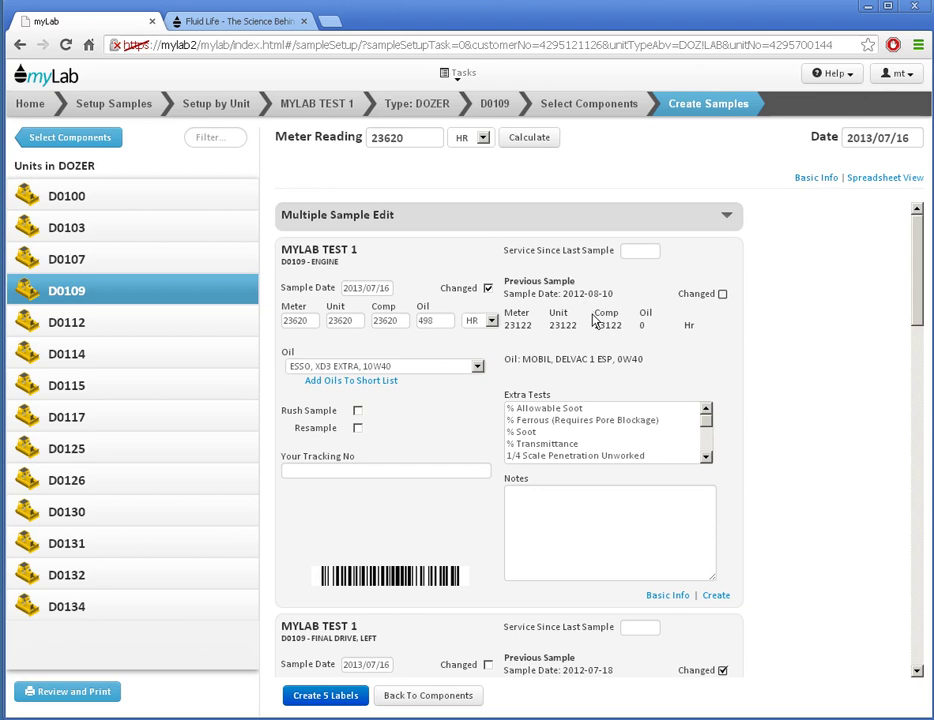
left_click(415, 373)
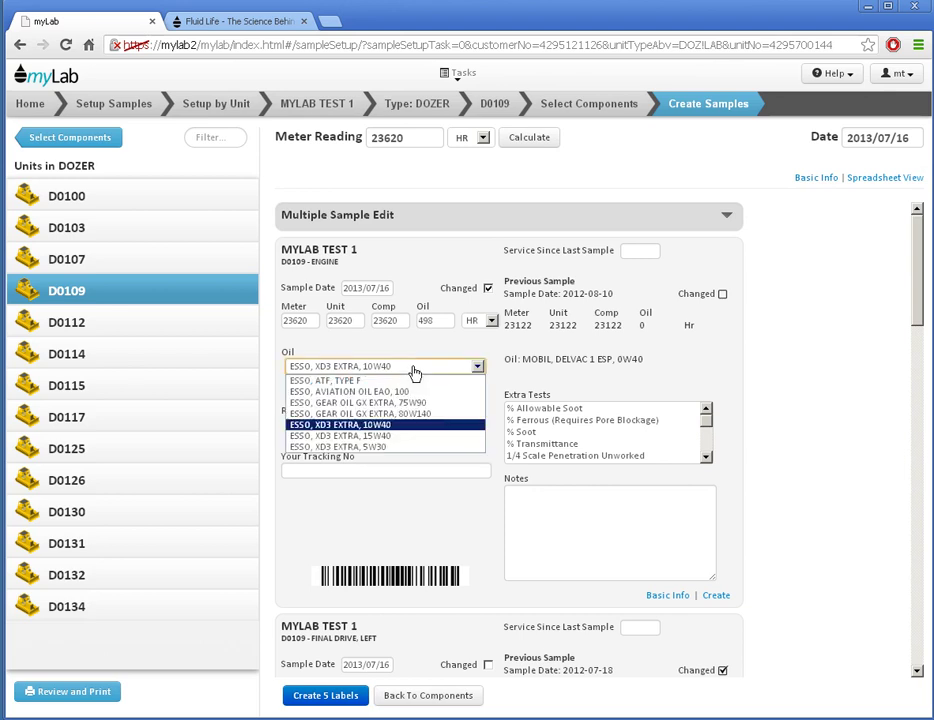
left_click(390, 441)
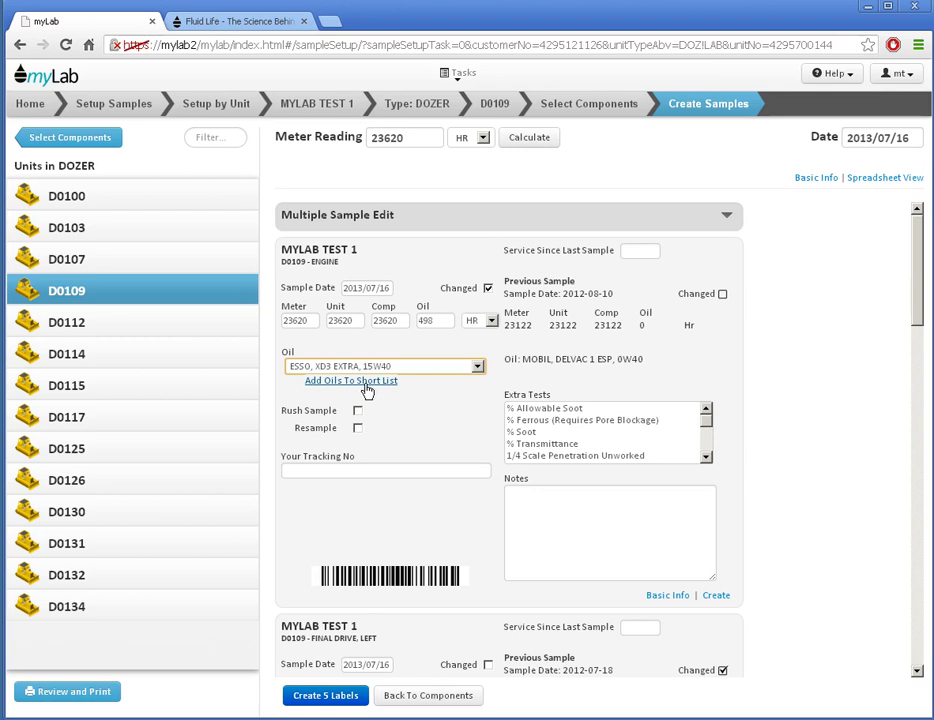
left_click(358, 428)
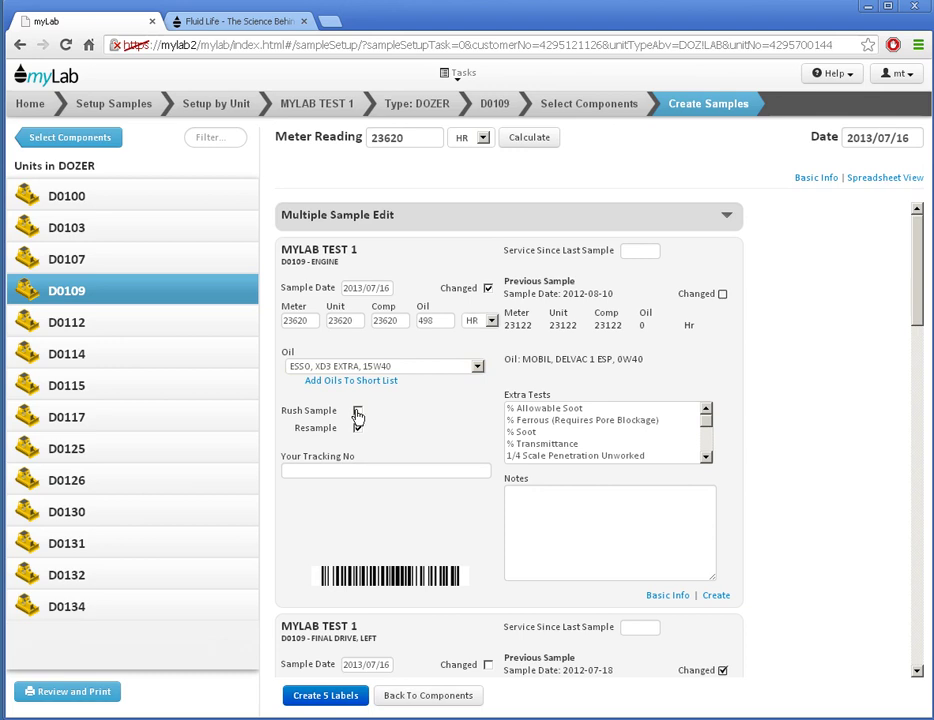
scroll(588, 435, "down", 3)
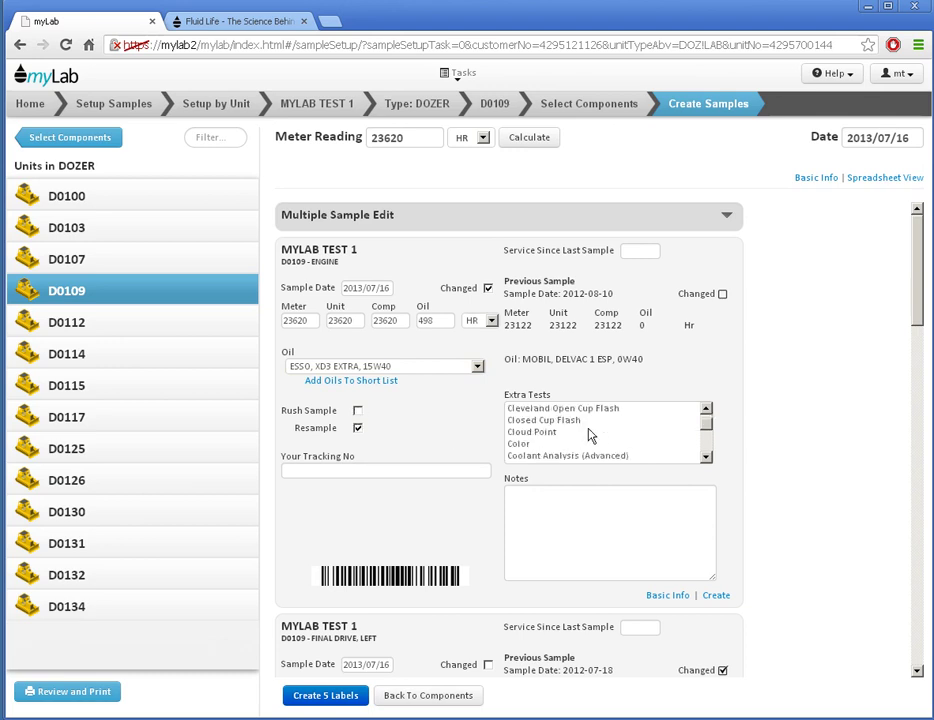
scroll(590, 435, "down", 5)
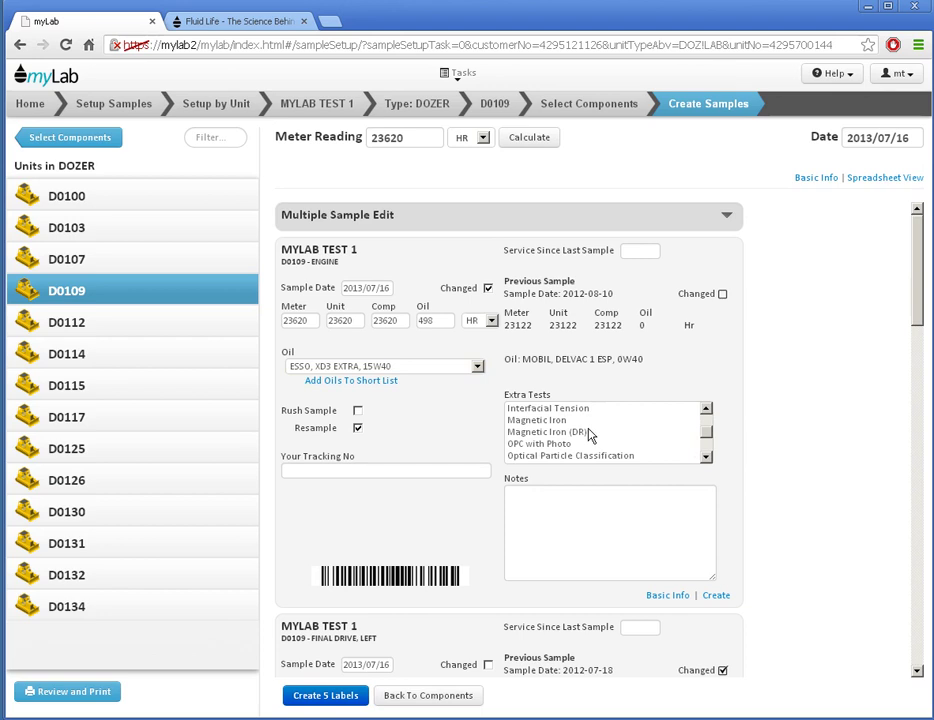
left_click(553, 521)
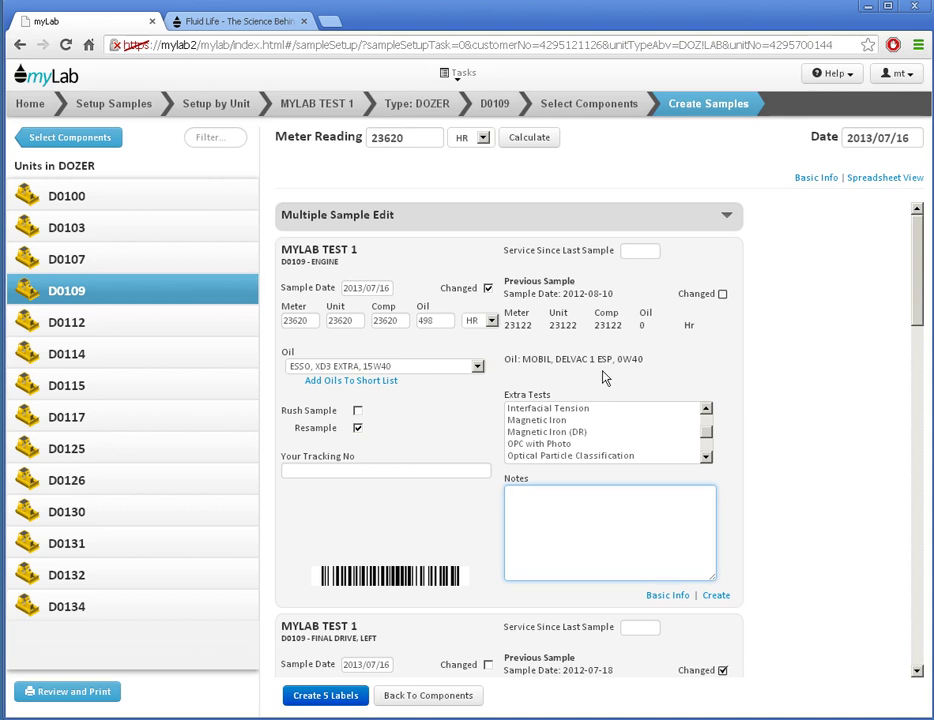
left_click(814, 178)
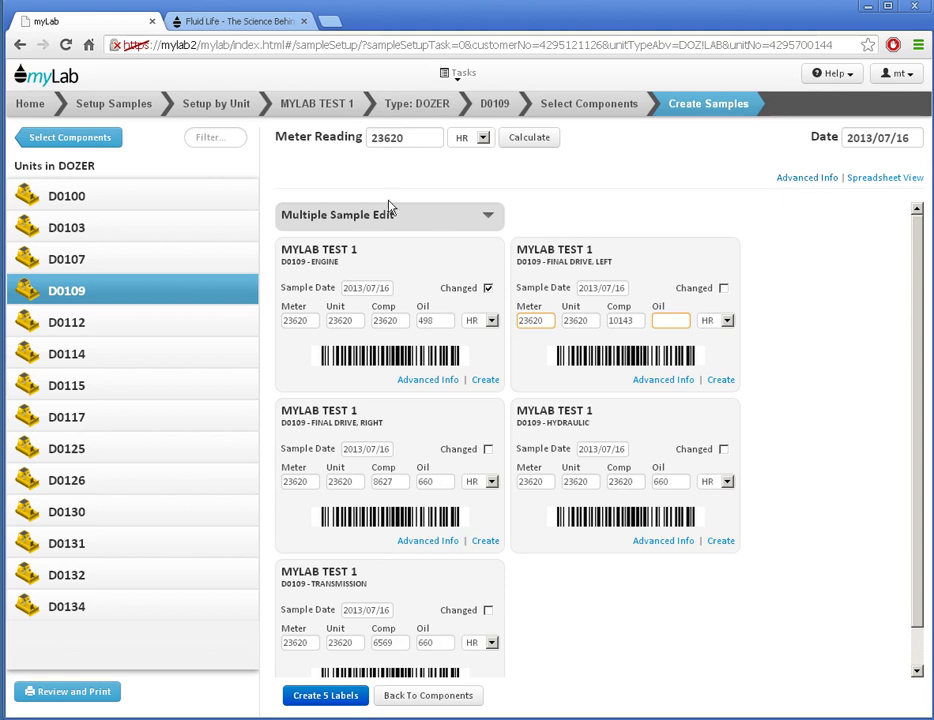
Use Multiple Sample Edit to mark the oil as changed on all samples.
left_click(489, 216)
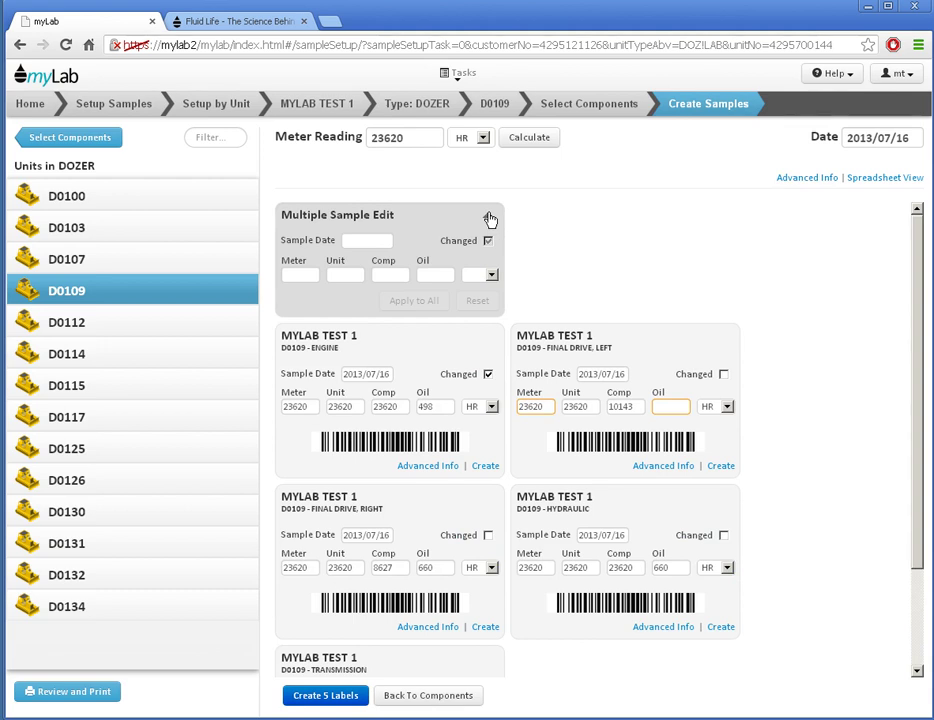
left_click(488, 240)
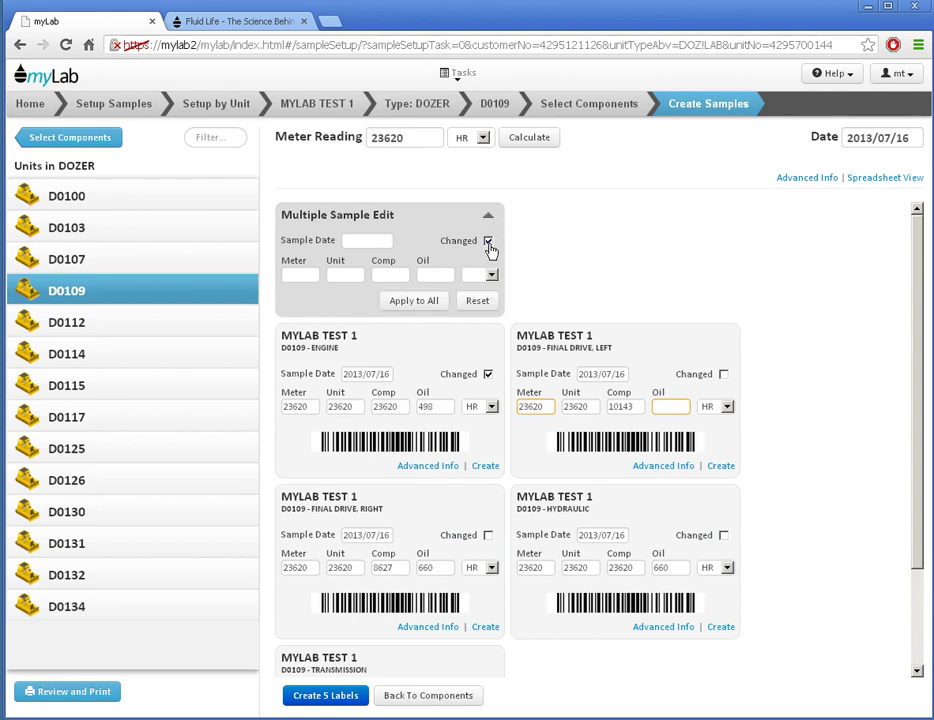
left_click(431, 306)
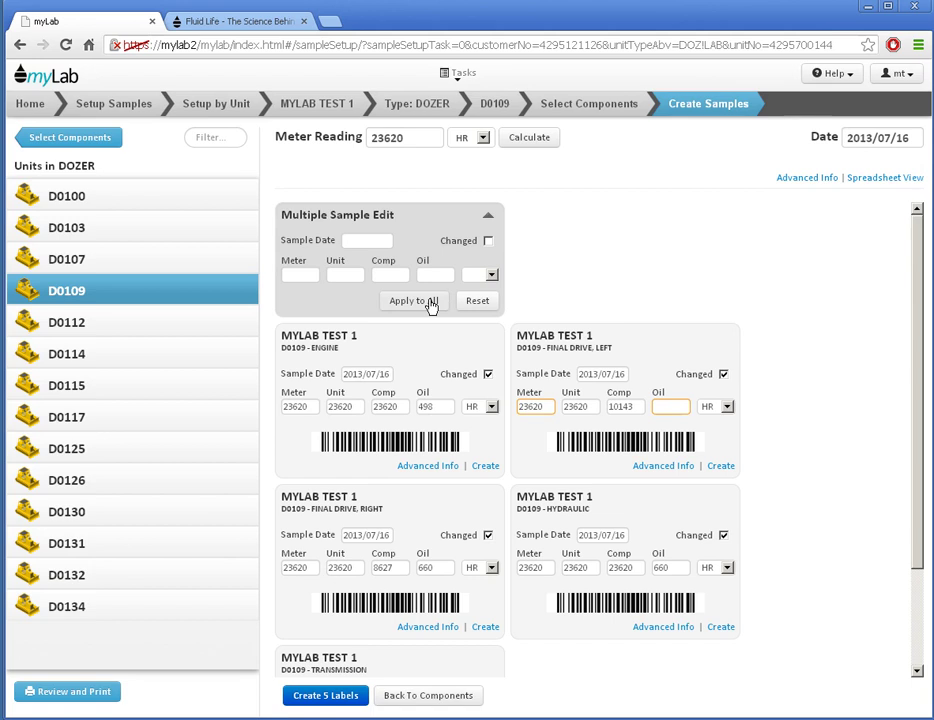
Apply the note "rebuilt" to all samples through the advanced Multiple Sample Edit.
left_click(793, 178)
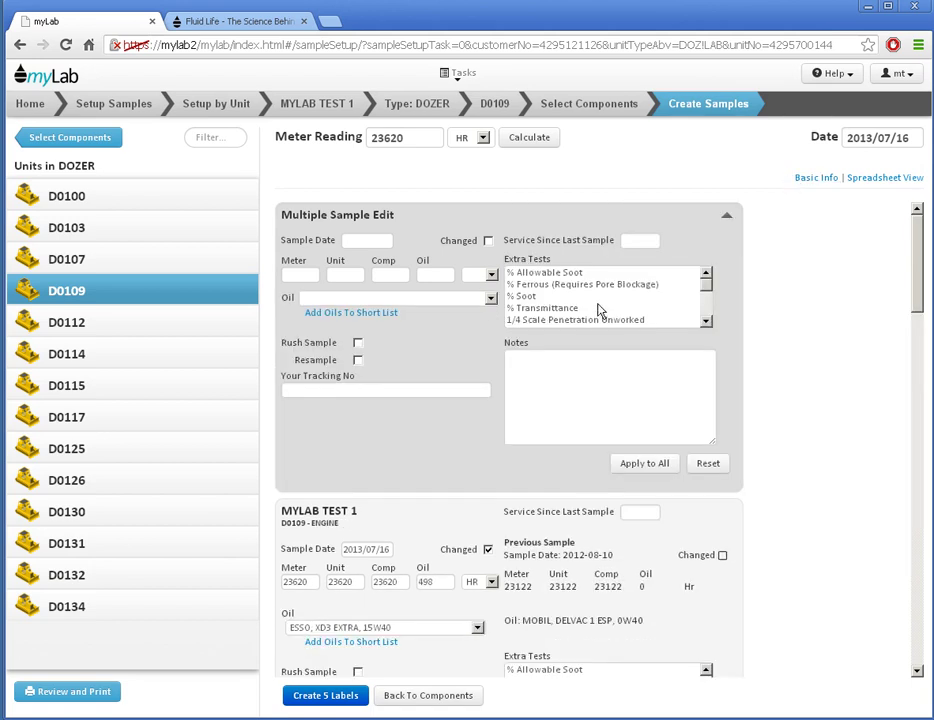
left_click(604, 389)
type("rebuilt")
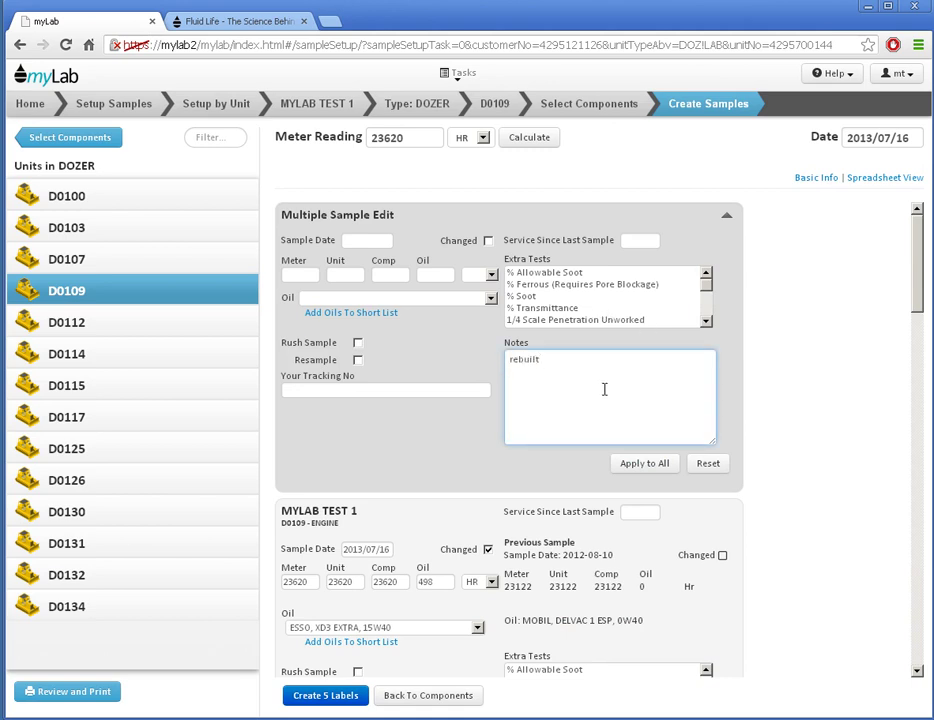
left_click(646, 463)
scroll(776, 424, "down", 2)
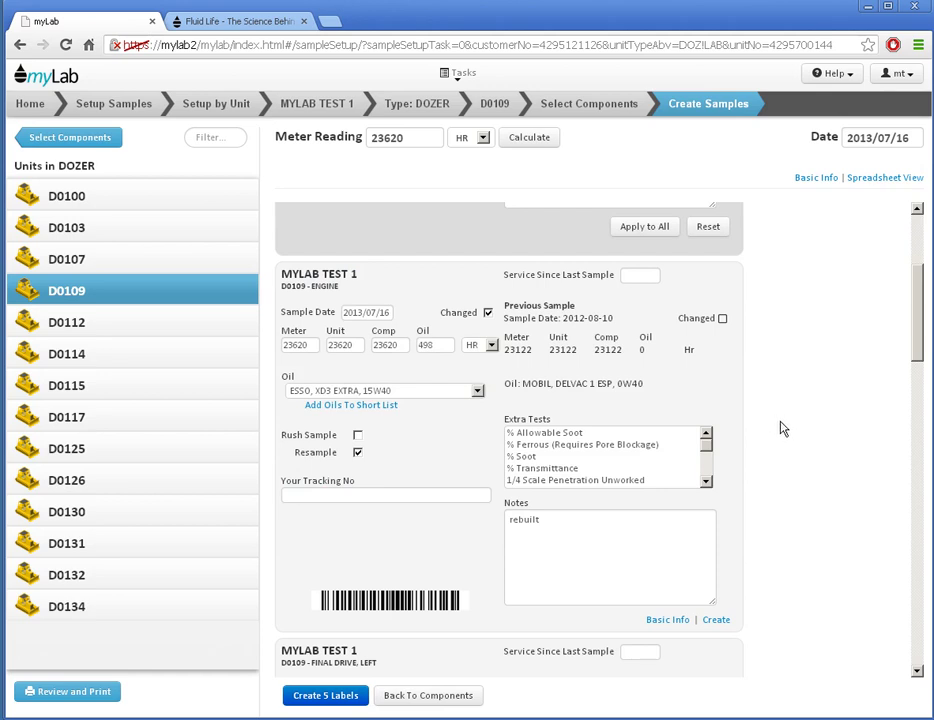
Switch the samples to the spreadsheet view and set the left final drive's oil service to 498.
left_click(886, 178)
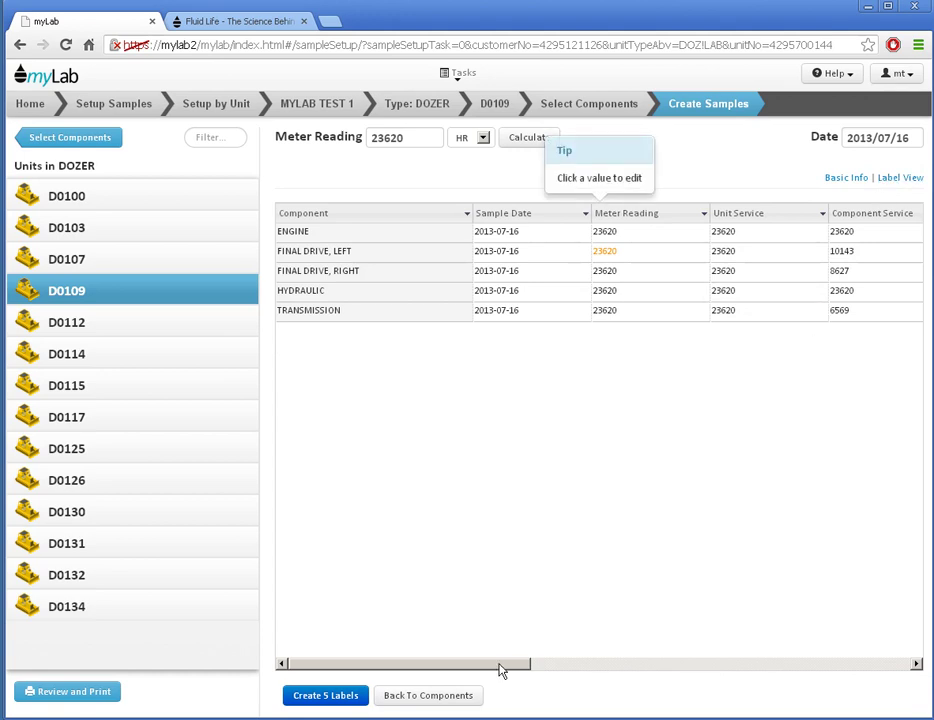
left_click_drag(500, 667, 602, 670)
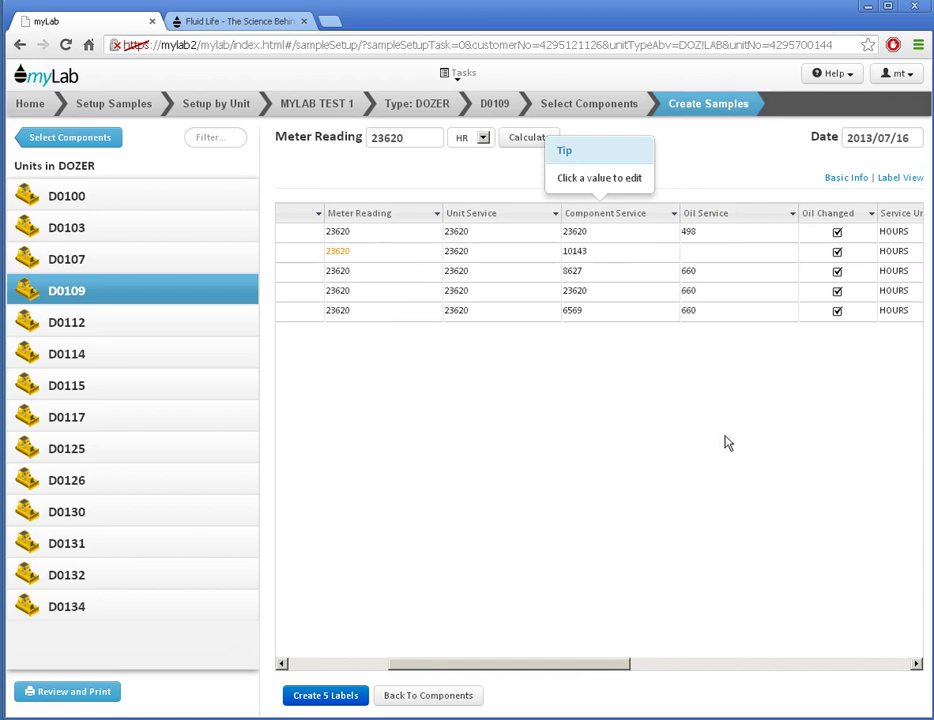
left_click(733, 257)
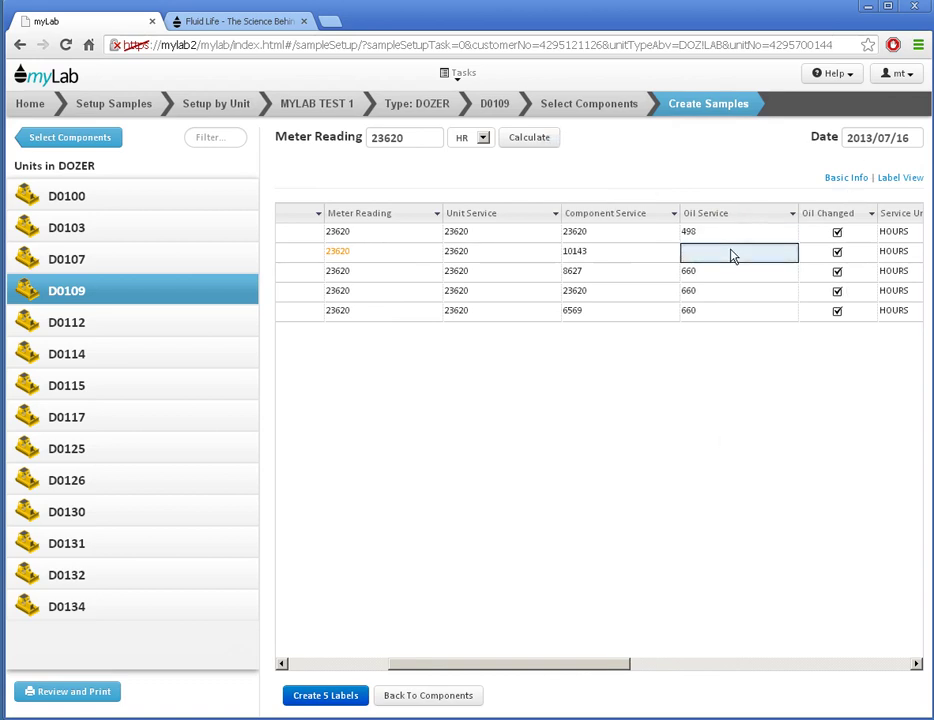
type("498")
key("Return")
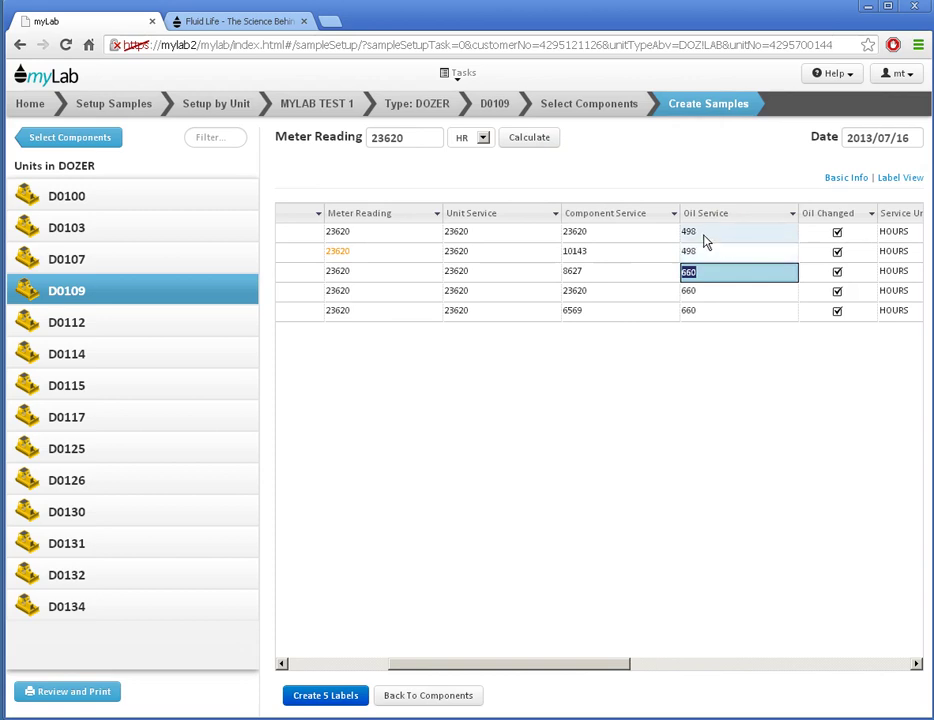
Set the engine's oil service to 510 and fill that value down to both final drives.
left_click(704, 236)
type("510")
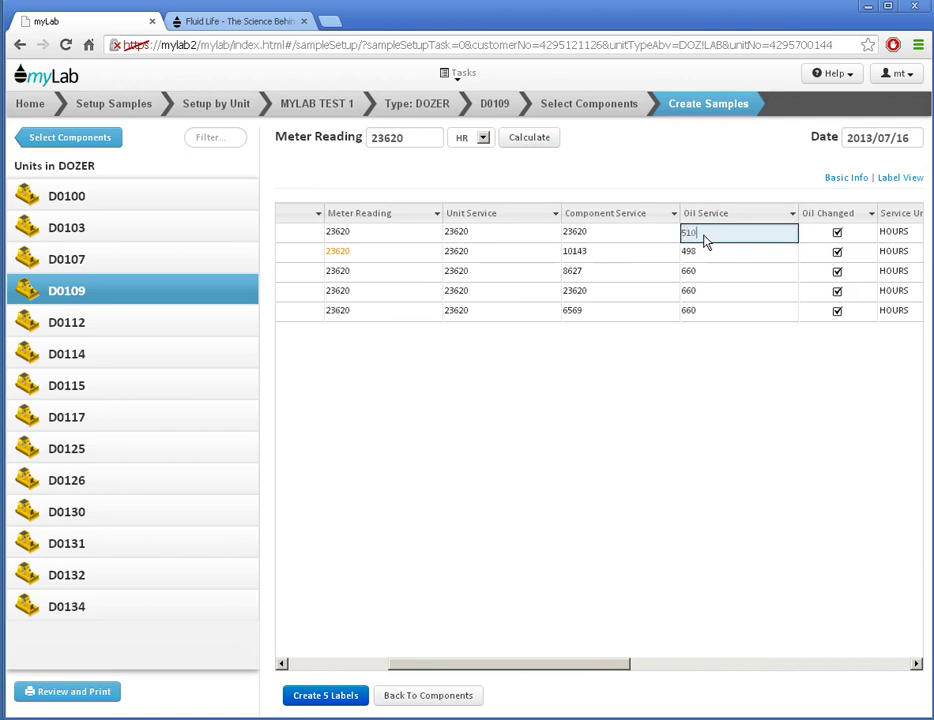
key("Return")
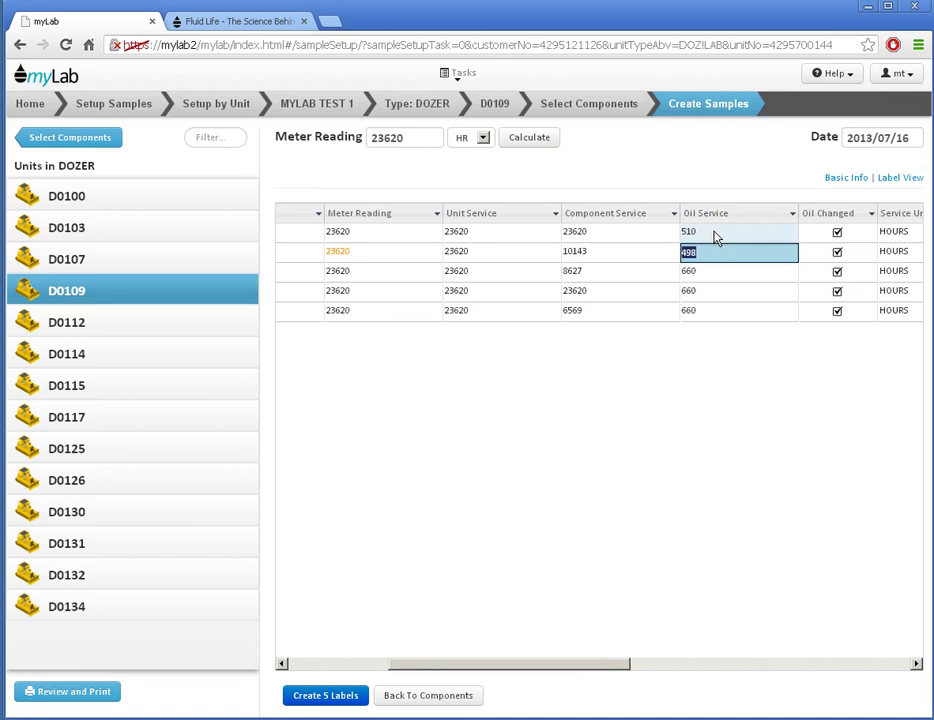
left_click_drag(715, 237, 715, 279)
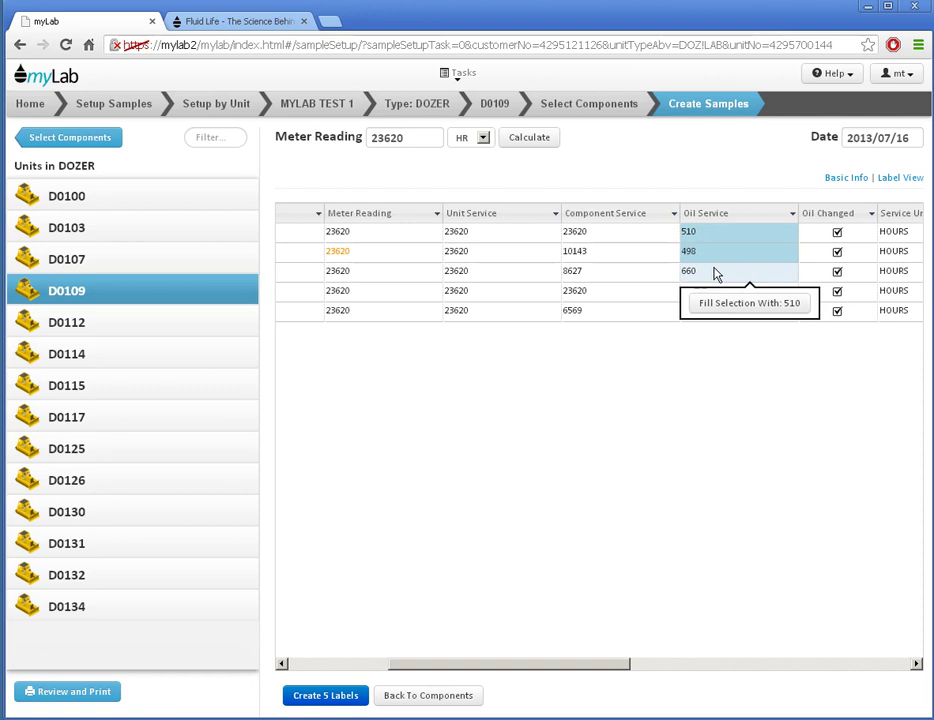
left_click(758, 307)
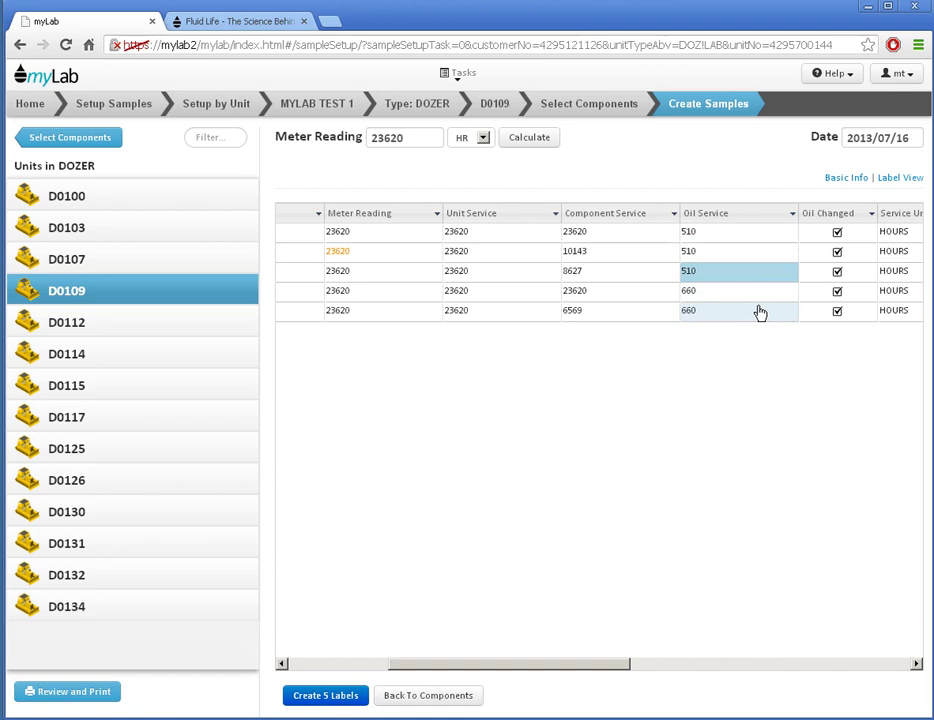
Create the five sample labels for unit D0109.
left_click(640, 218)
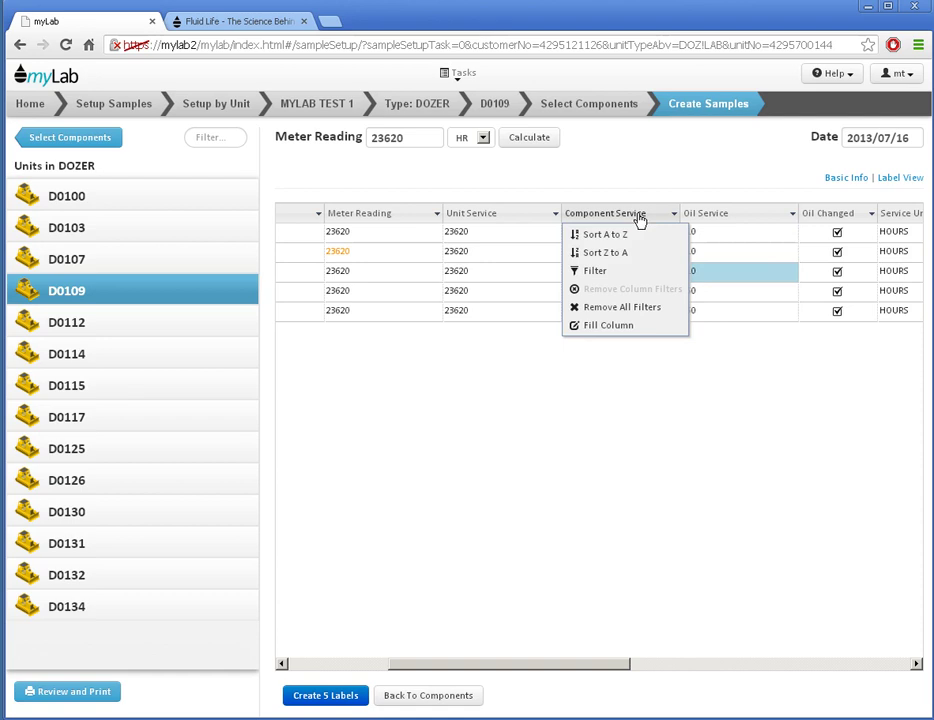
left_click(322, 695)
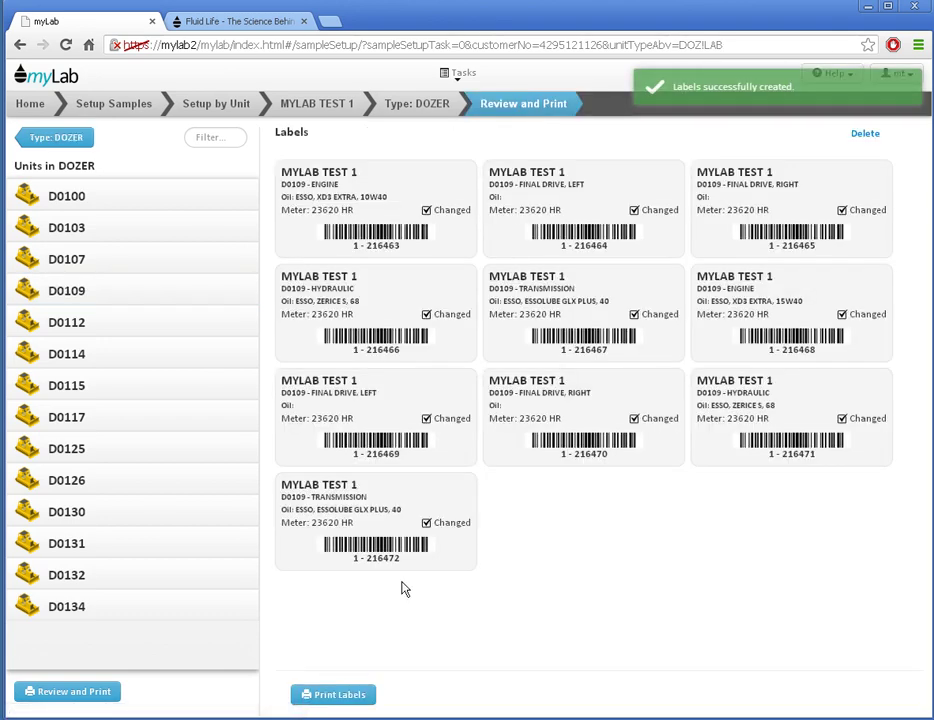
Return to the home page and look up the sample with tracking number 1 - 216056 in Barcode Lookup.
left_click(34, 100)
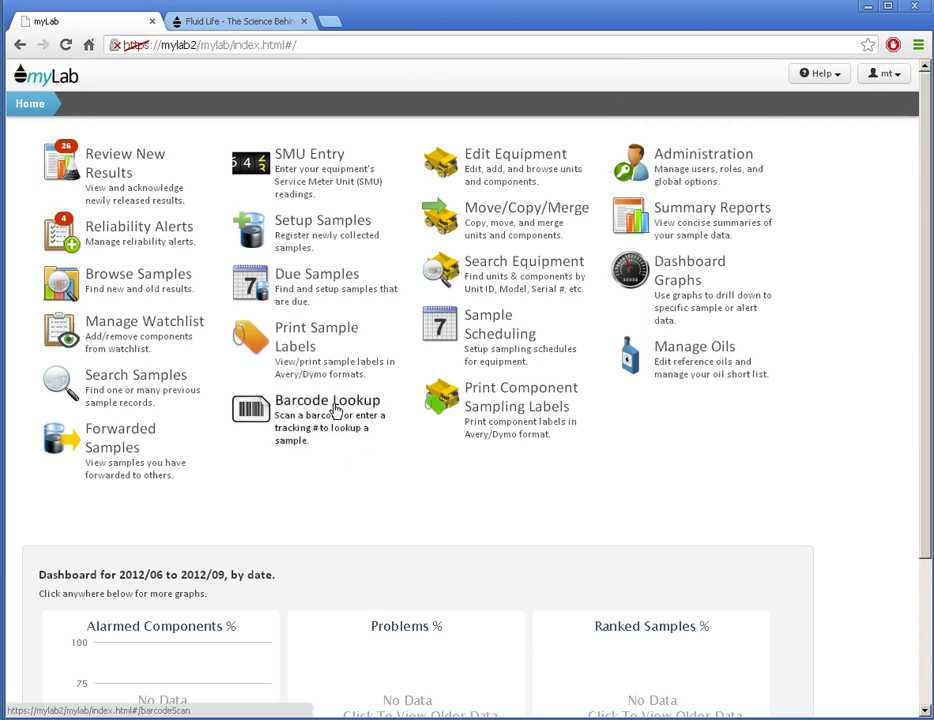
left_click(336, 411)
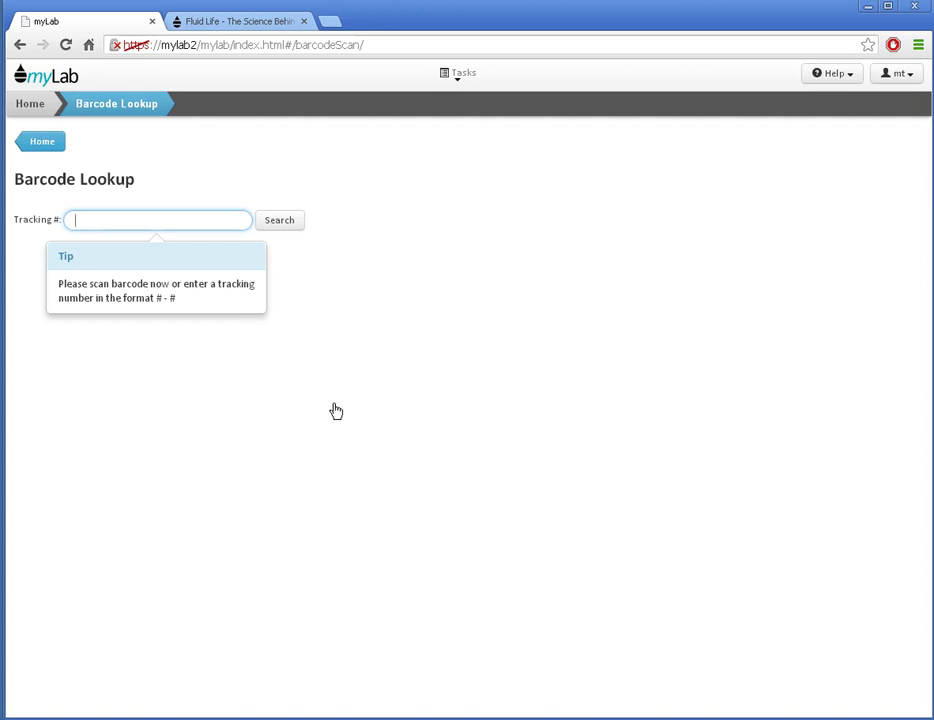
type("1 - 216056")
key("Return")
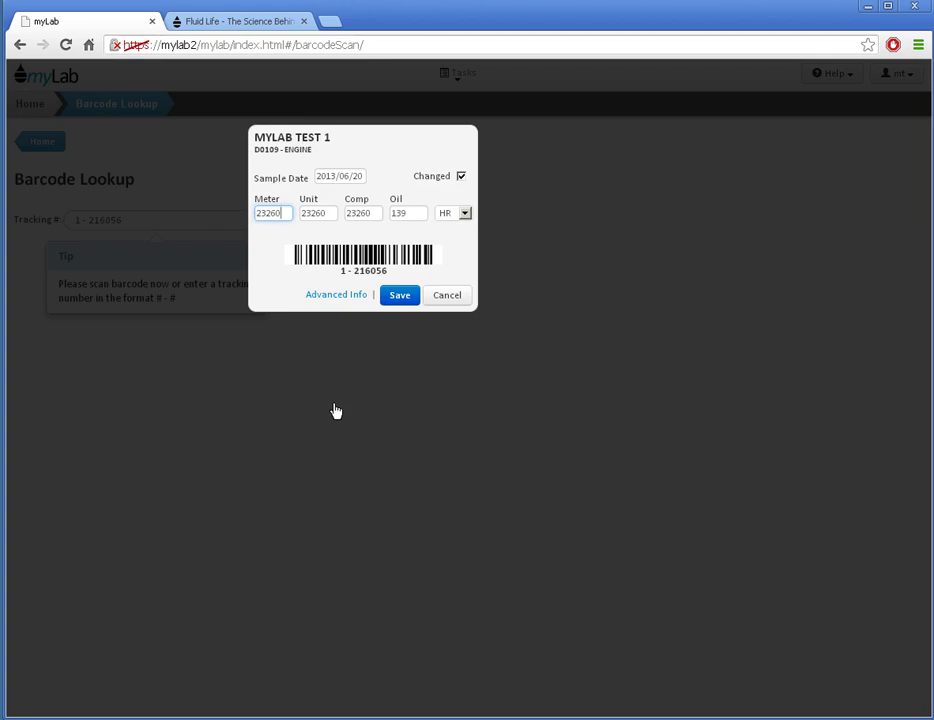
Set the looked-up engine sample's oil service to 510 and save the sample.
left_click_drag(406, 211, 389, 212)
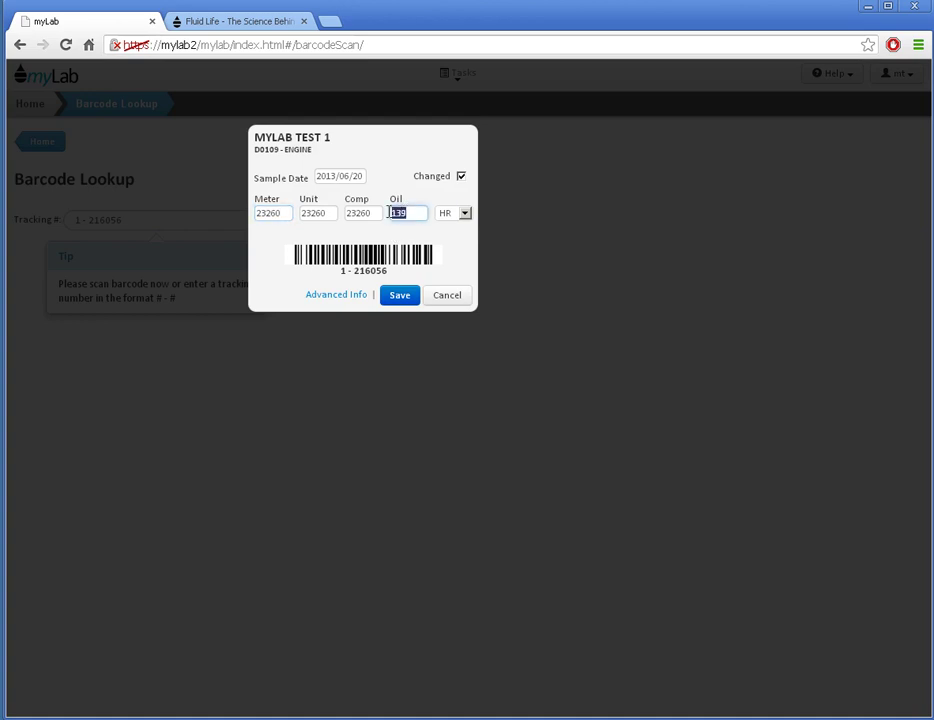
type("510")
left_click(399, 296)
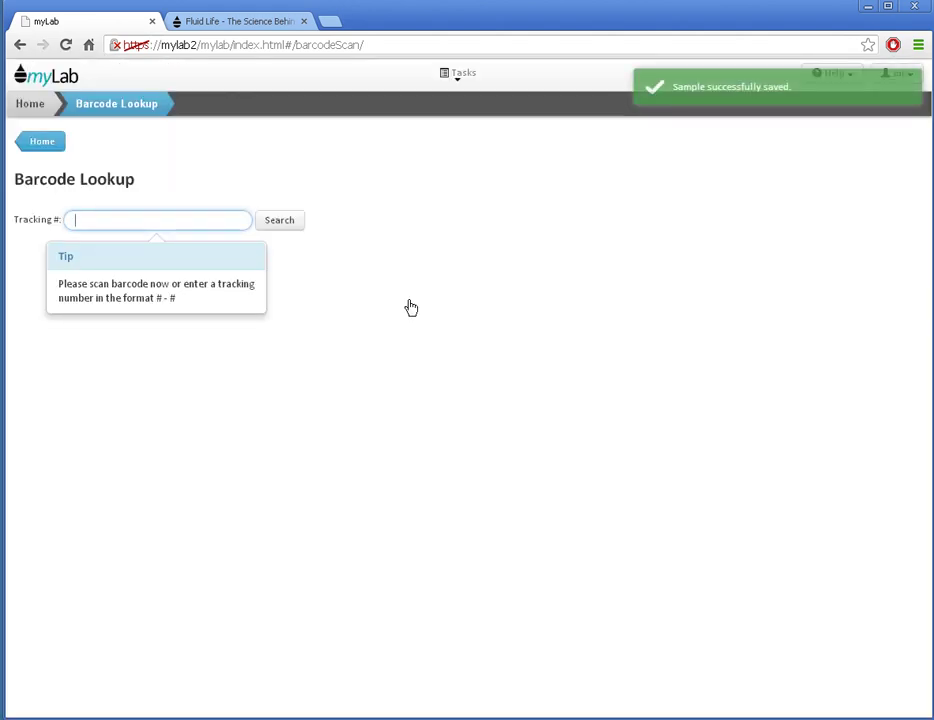